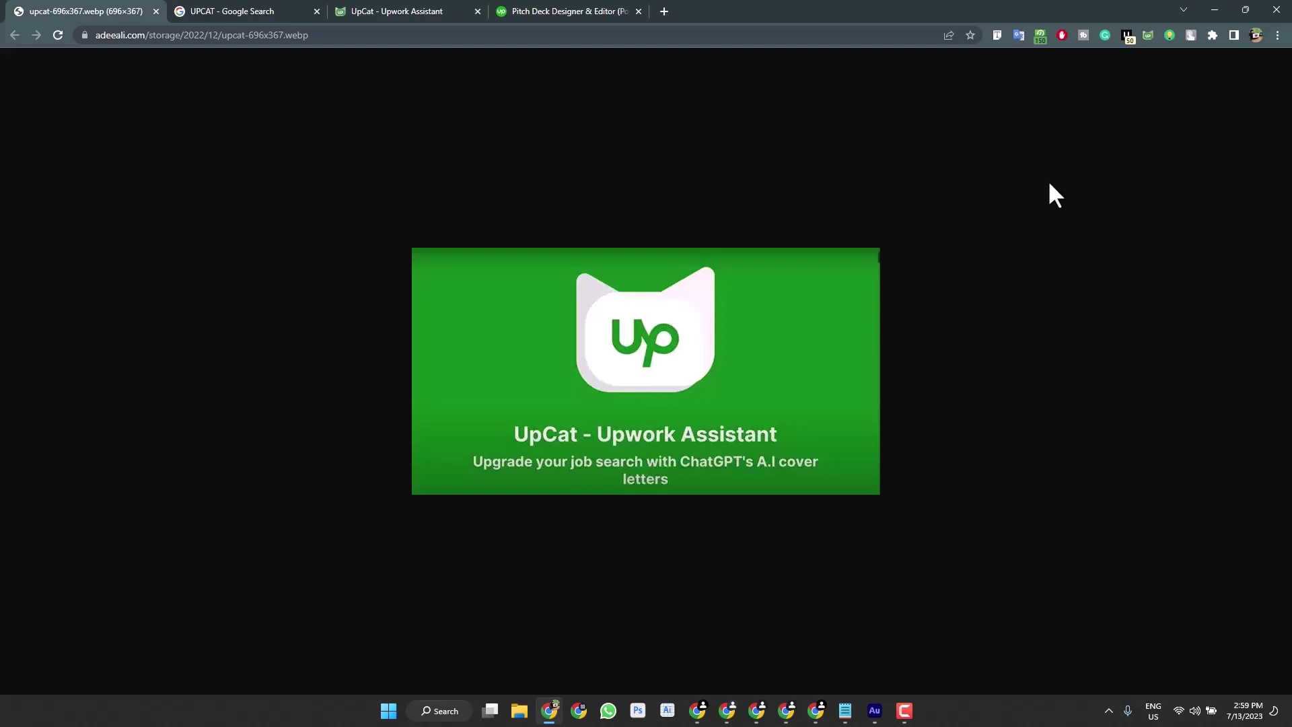
Go from the UPCAT Google results to upcat.app and its Chrome Web Store extension page.
left_click(275, 11)
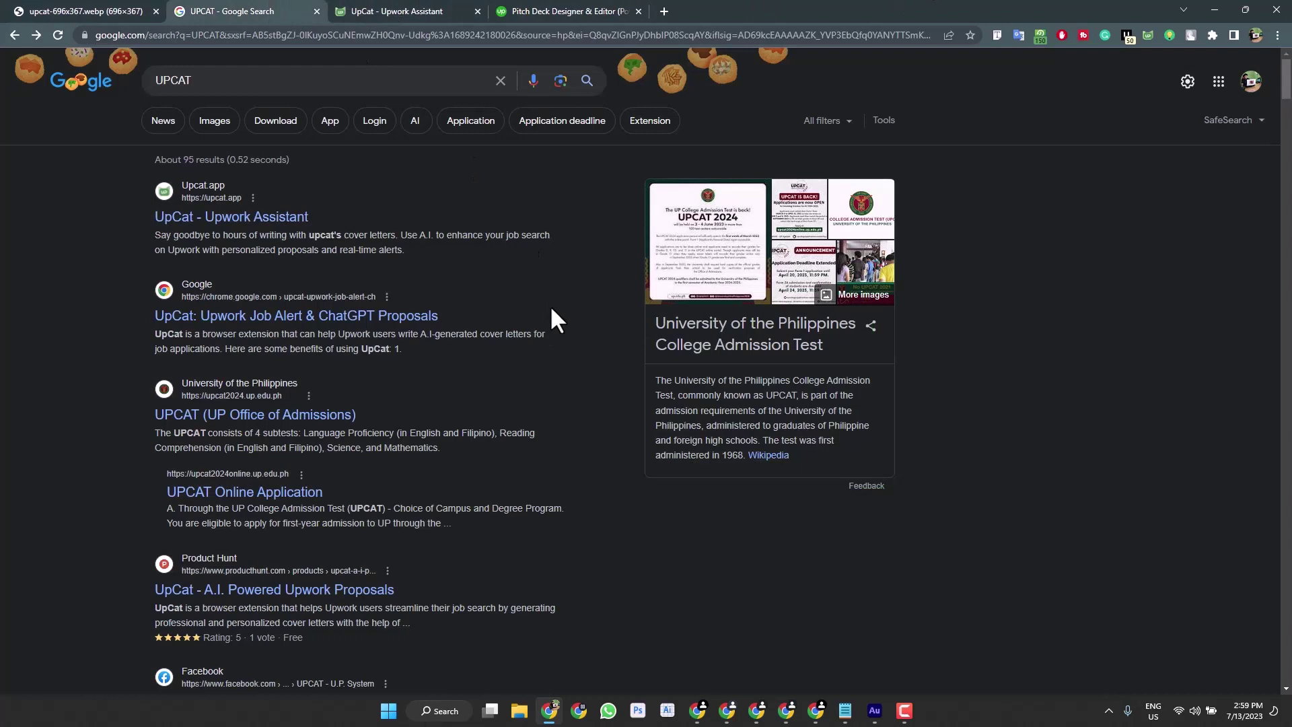
left_click(304, 219)
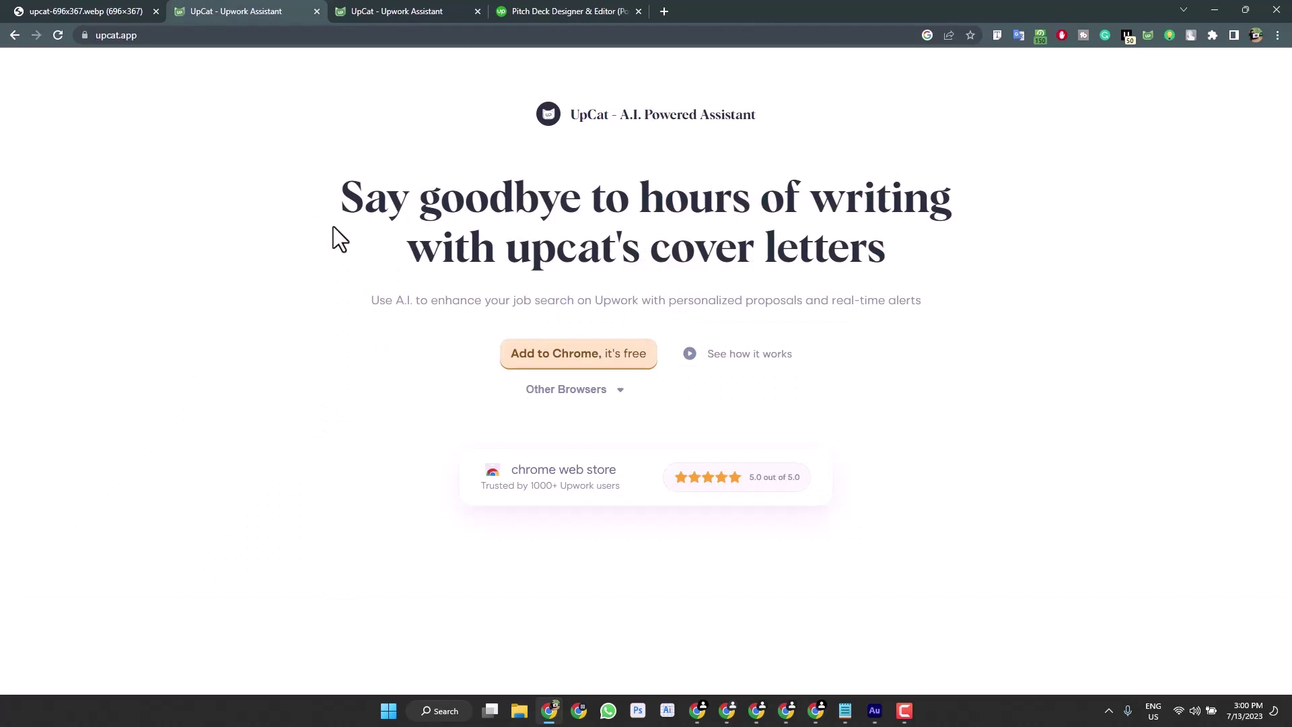
left_click(582, 362)
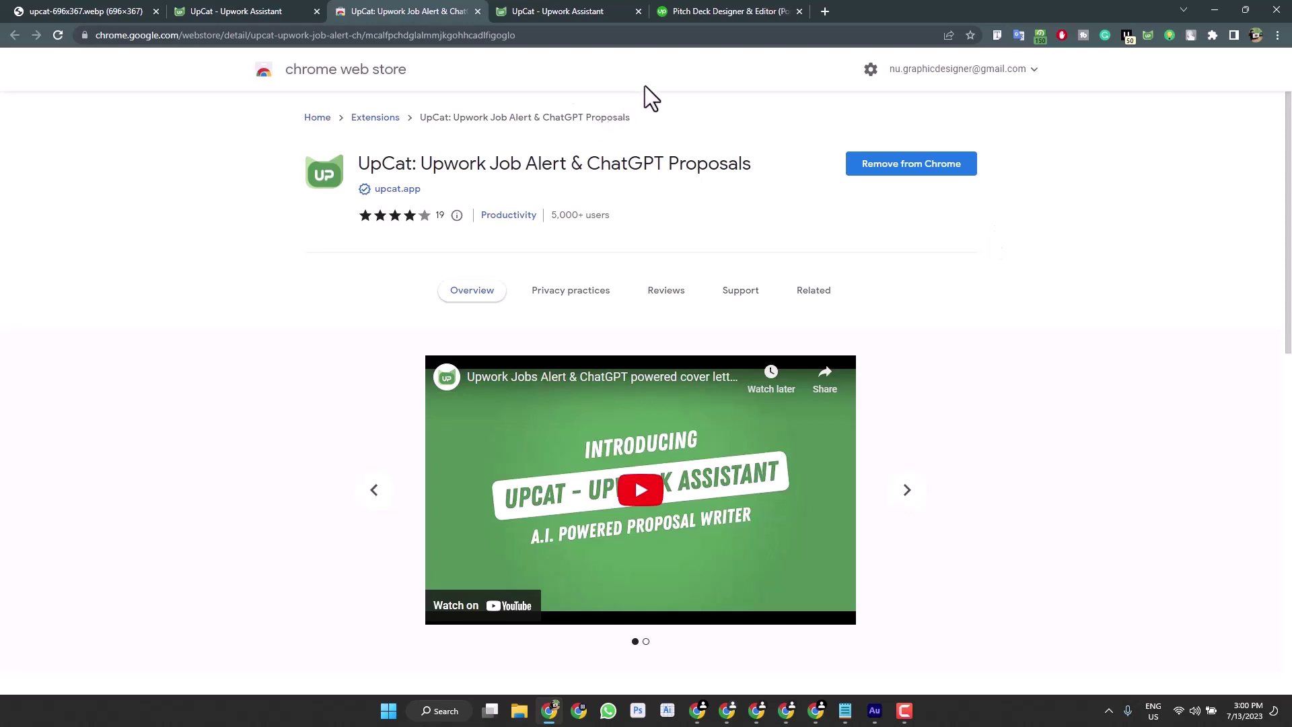
Review UpCat's location, connects-to-apply and experience level alert filter choices.
left_click(602, 13)
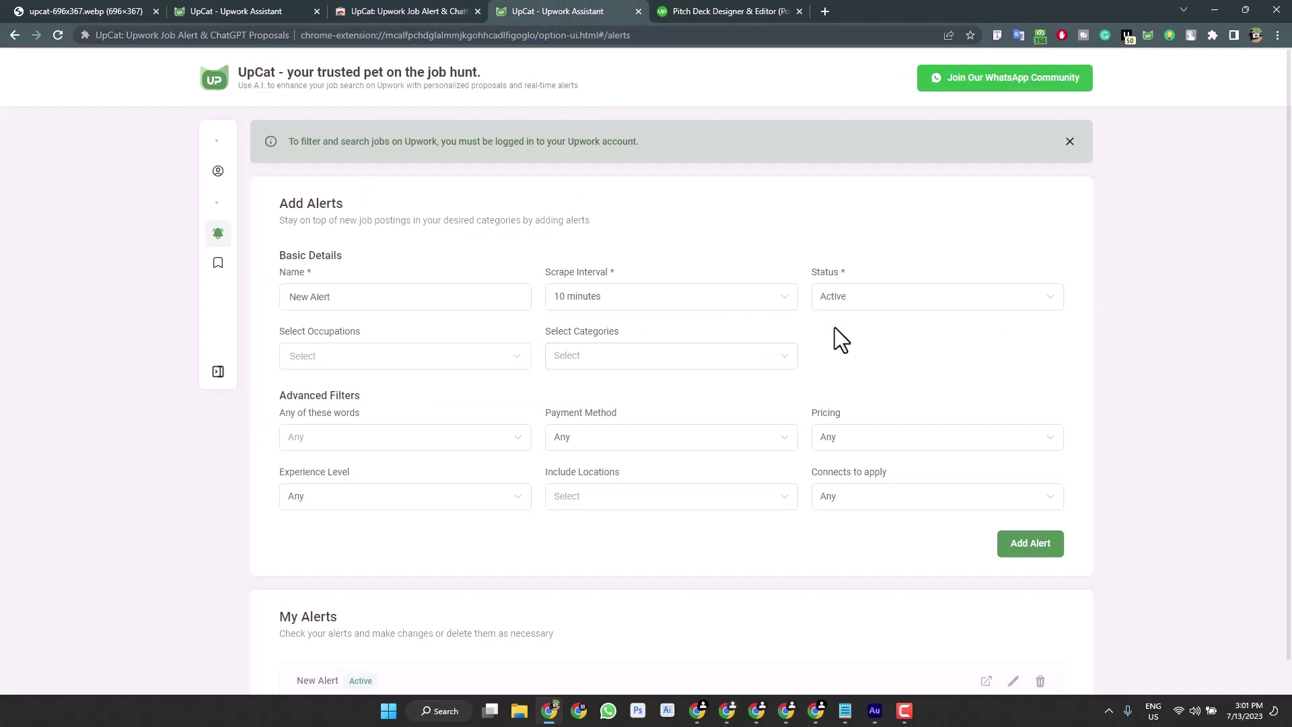
left_click(754, 496)
left_click(865, 471)
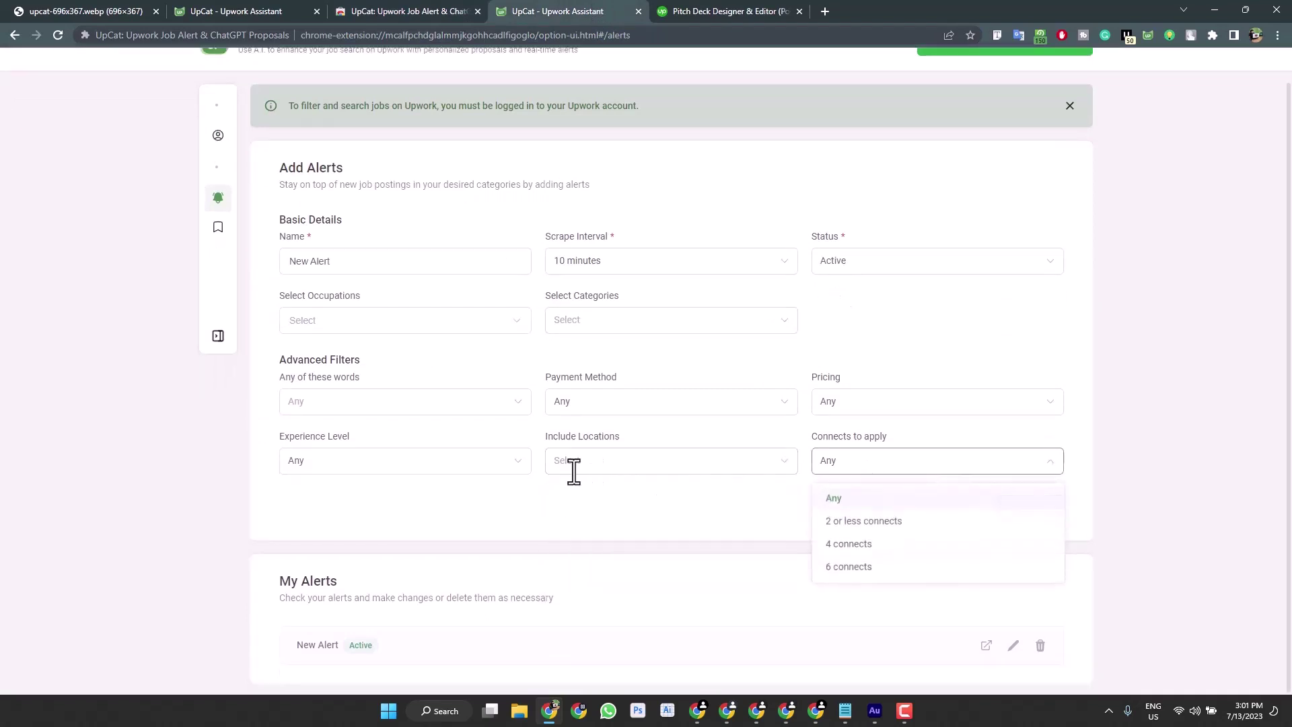
left_click(478, 463)
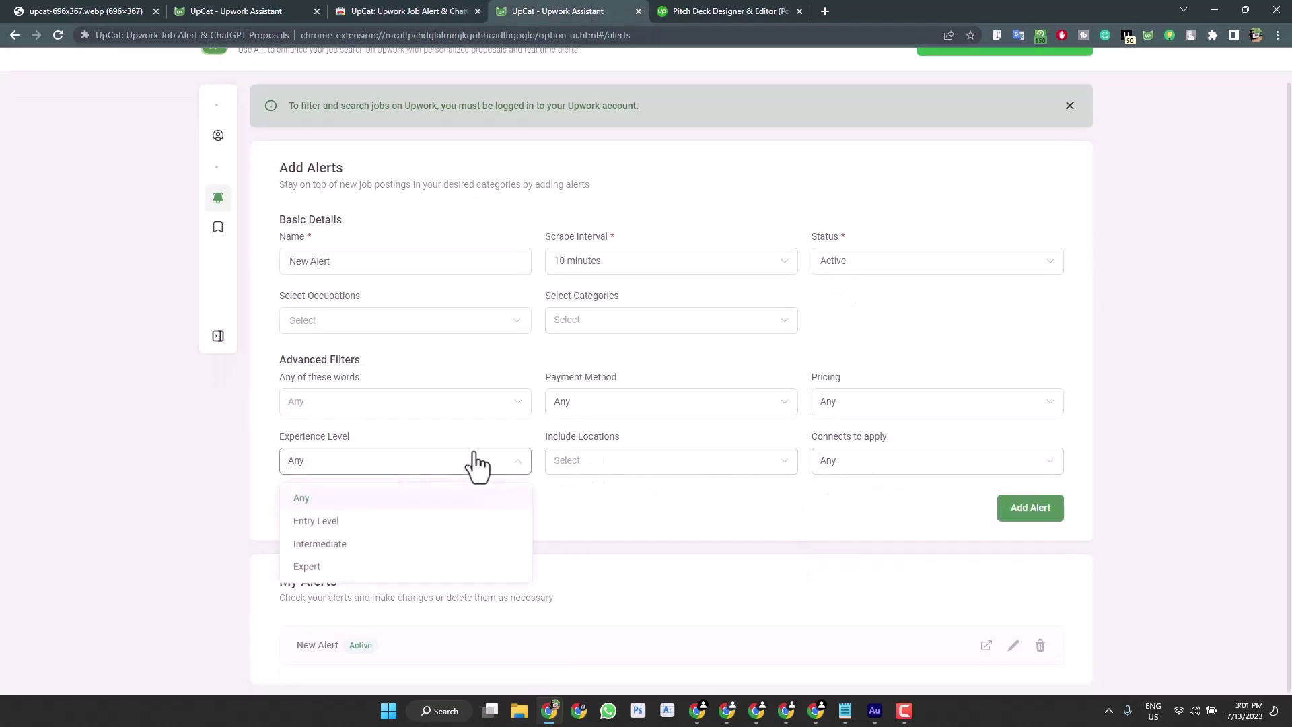
left_click(423, 325)
Check the occupation category list, then bring up UpCat's Jobs History of matched jobs.
left_click(453, 268)
left_click(491, 320)
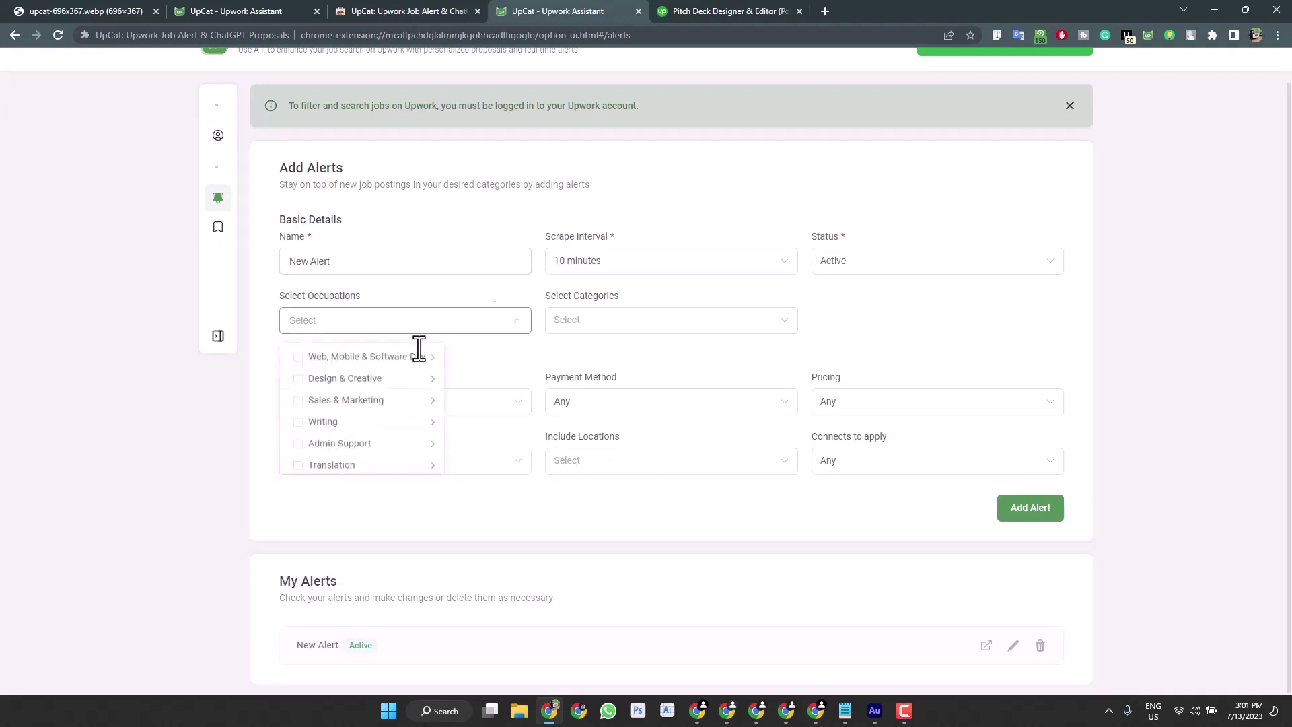
left_click(427, 283)
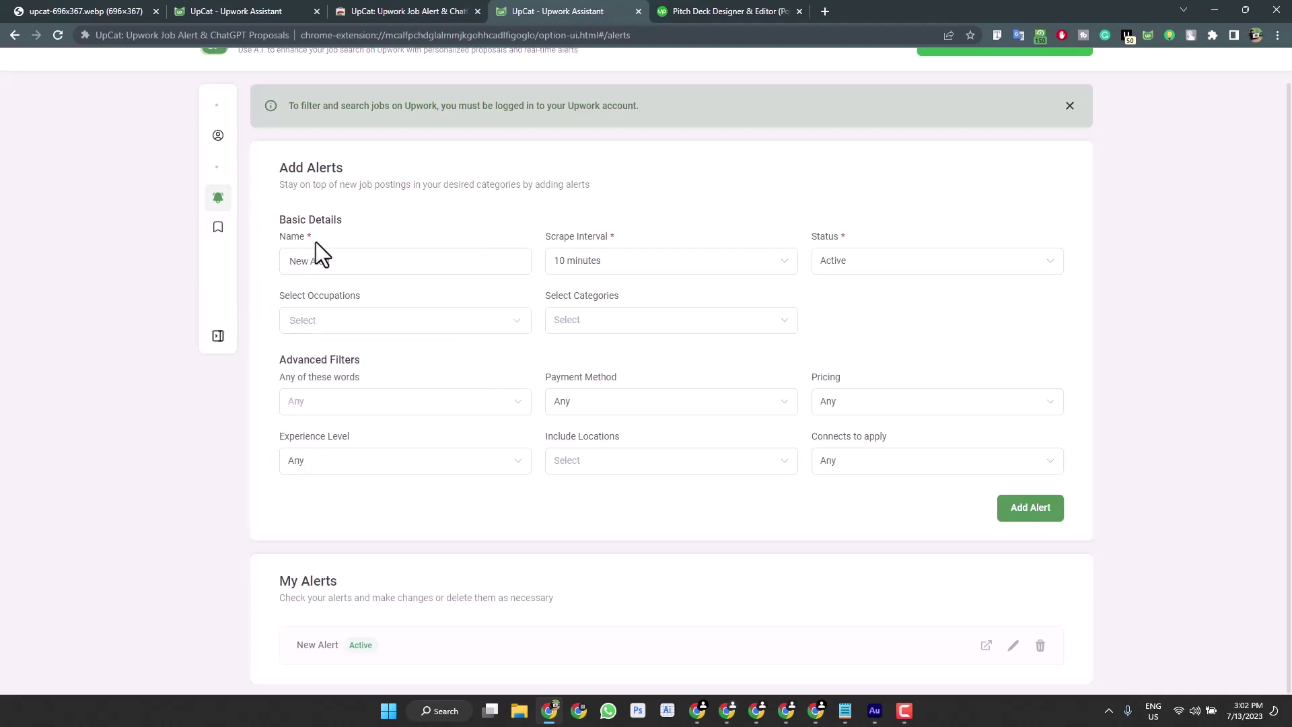
left_click(219, 236)
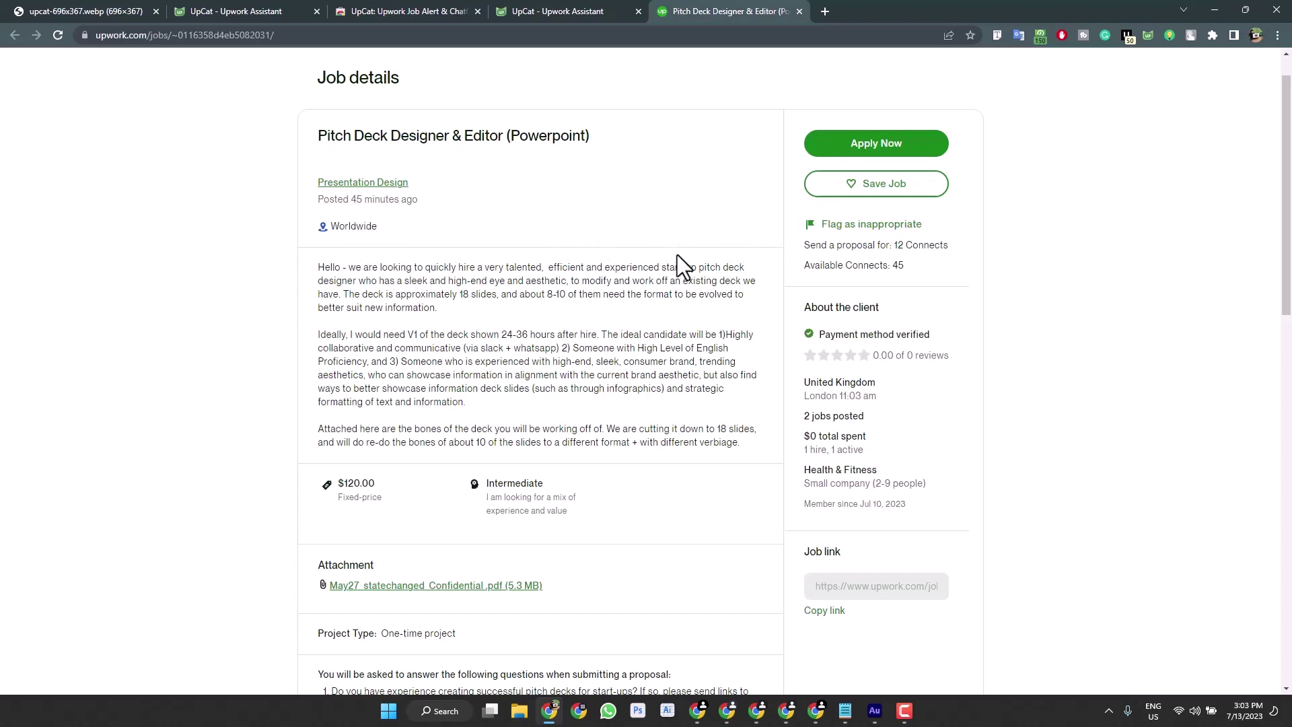
Start a proposal for the Pitch Deck Designer & Editor job and scroll to Cover Letter.
left_click(841, 155)
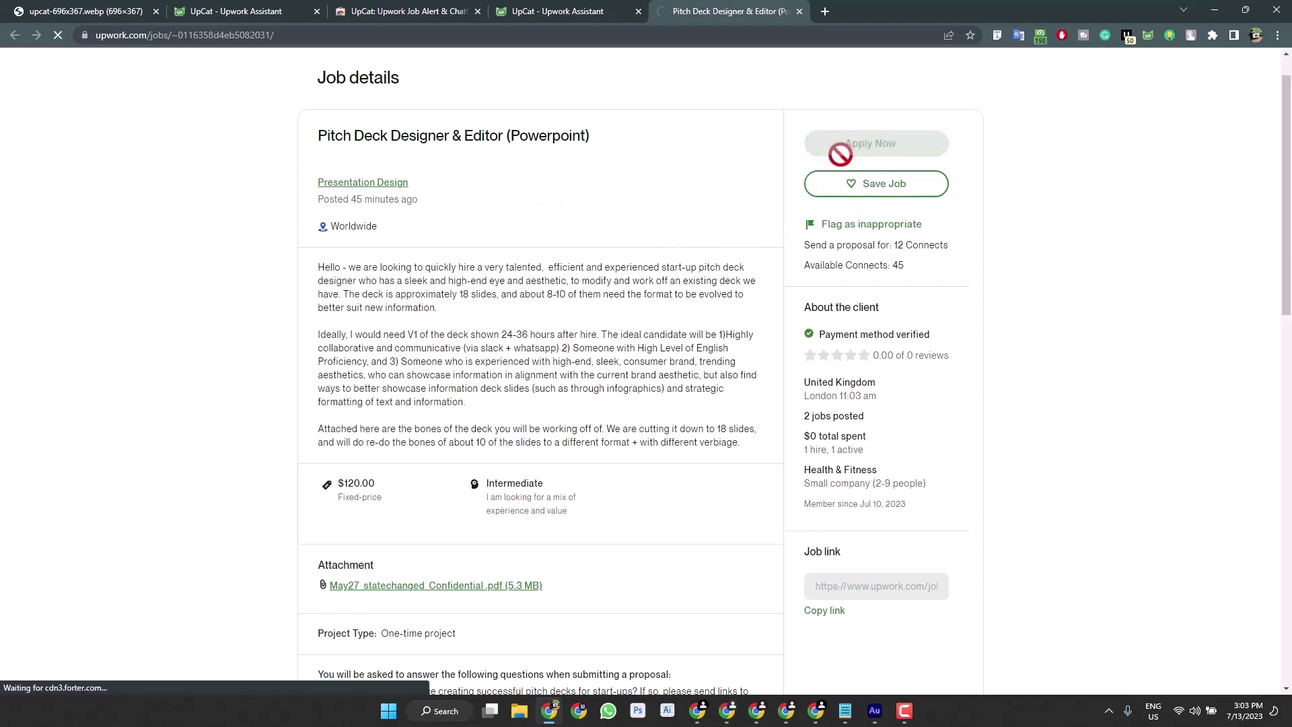
scroll(742, 253, "down", 4)
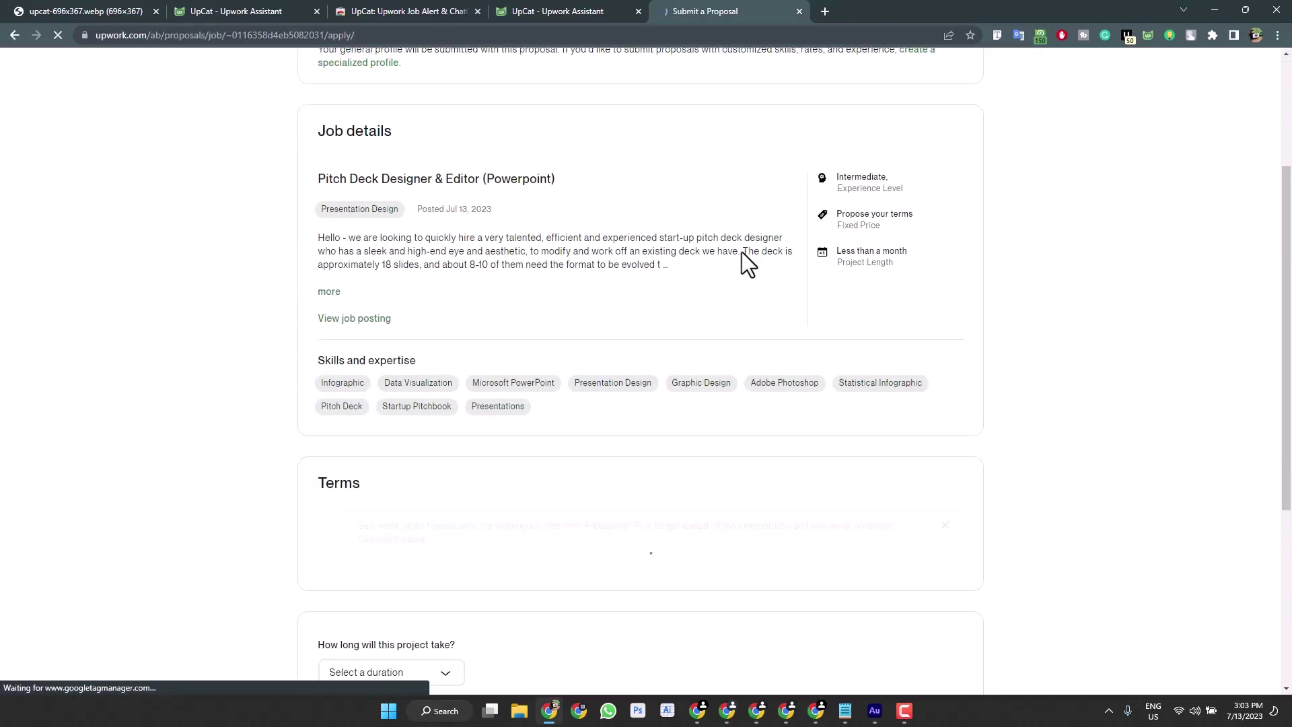
scroll(743, 254, "down", 4)
scroll(741, 255, "down", 2)
scroll(741, 256, "down", 3)
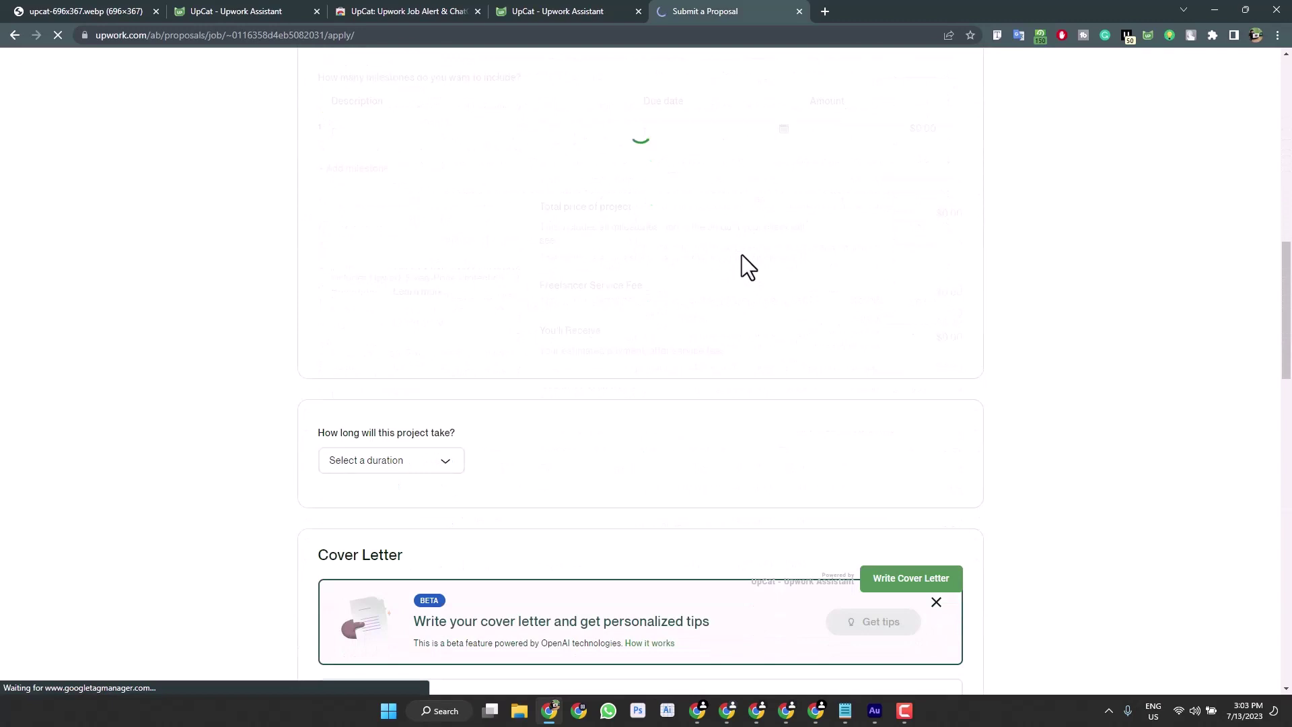
scroll(742, 254, "down", 3)
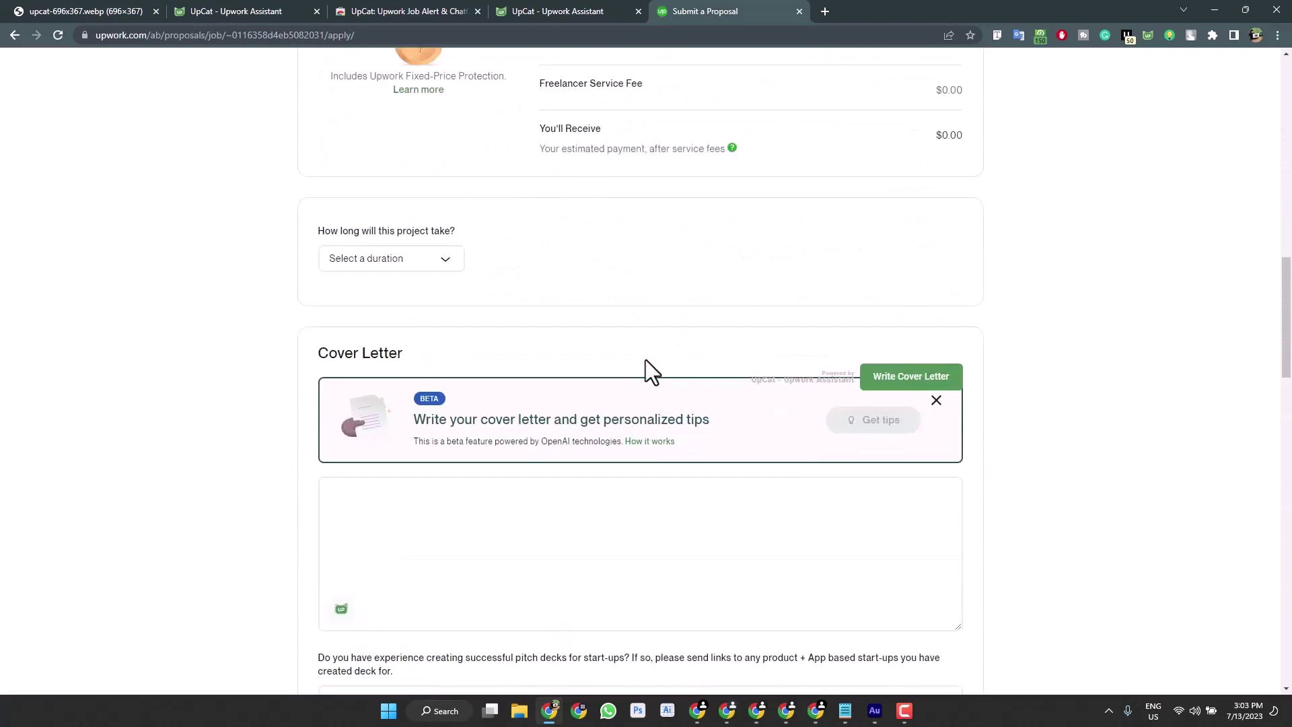
scroll(778, 331, "down", 1)
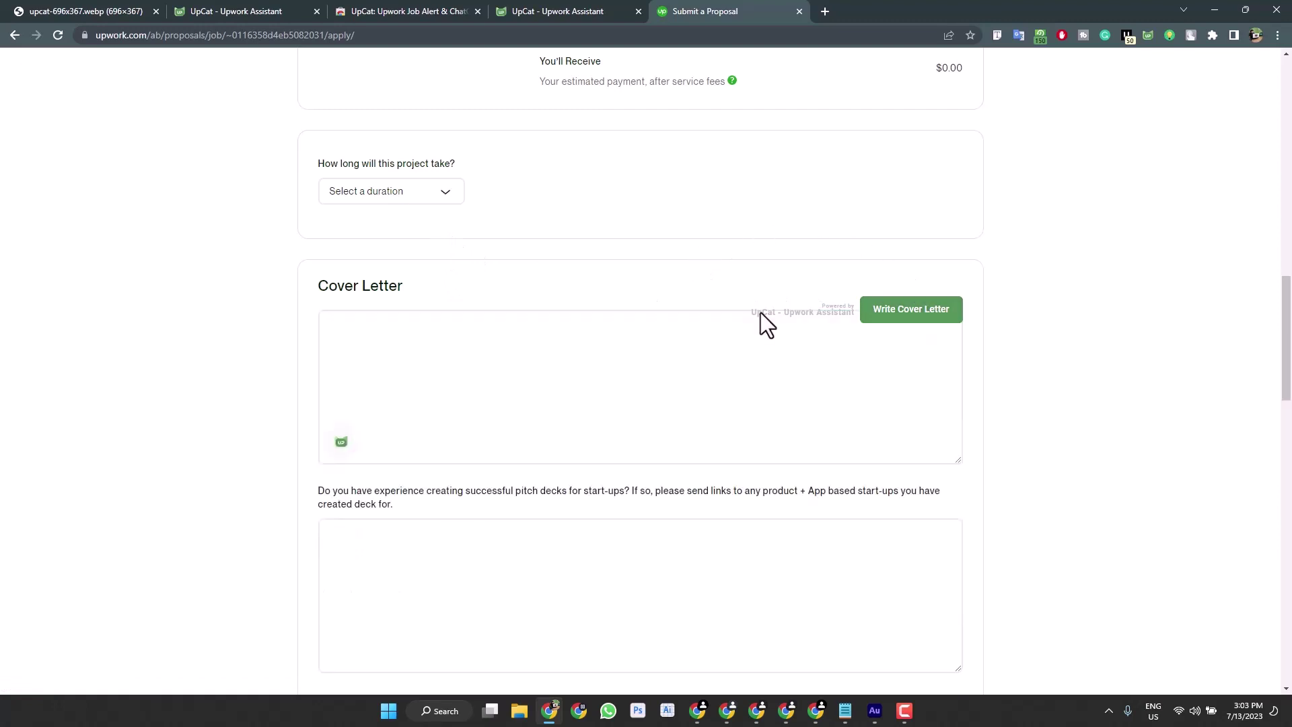
Bake a cover letter: Presentation Design profile, Confident tone, approx 100 words, no extra instructions.
left_click(875, 310)
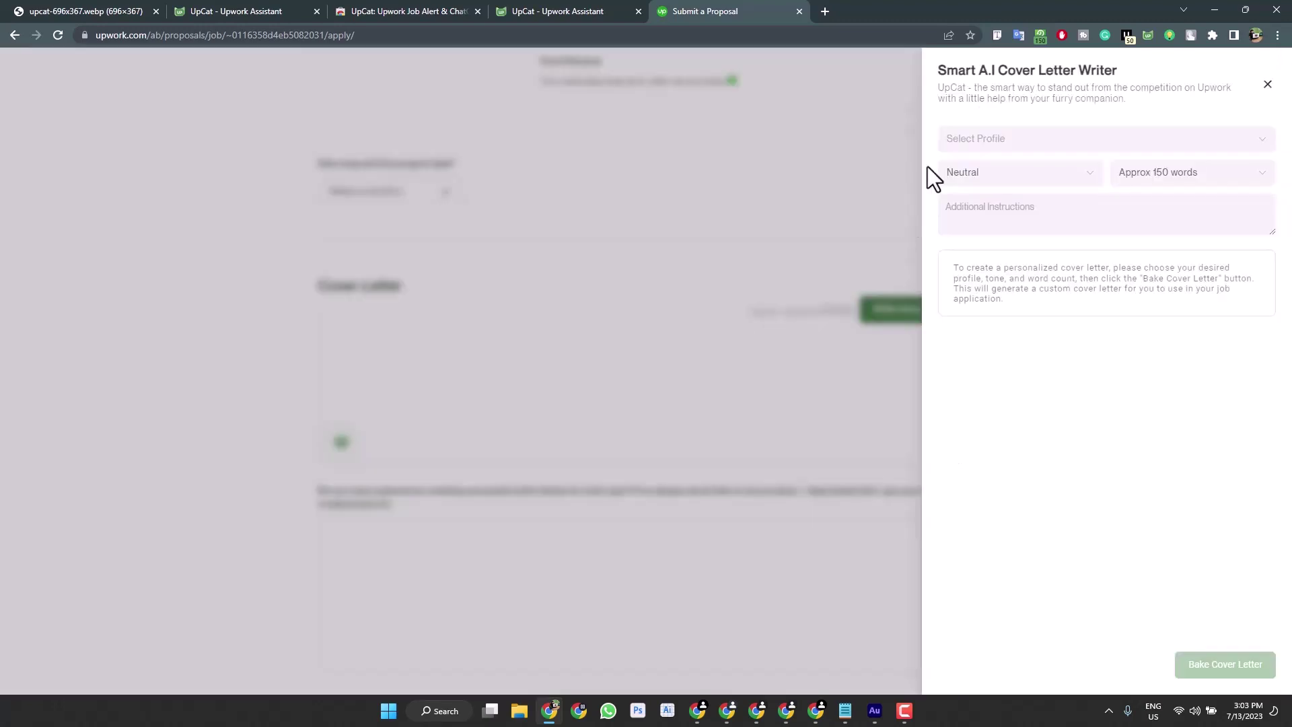
left_click(1012, 138)
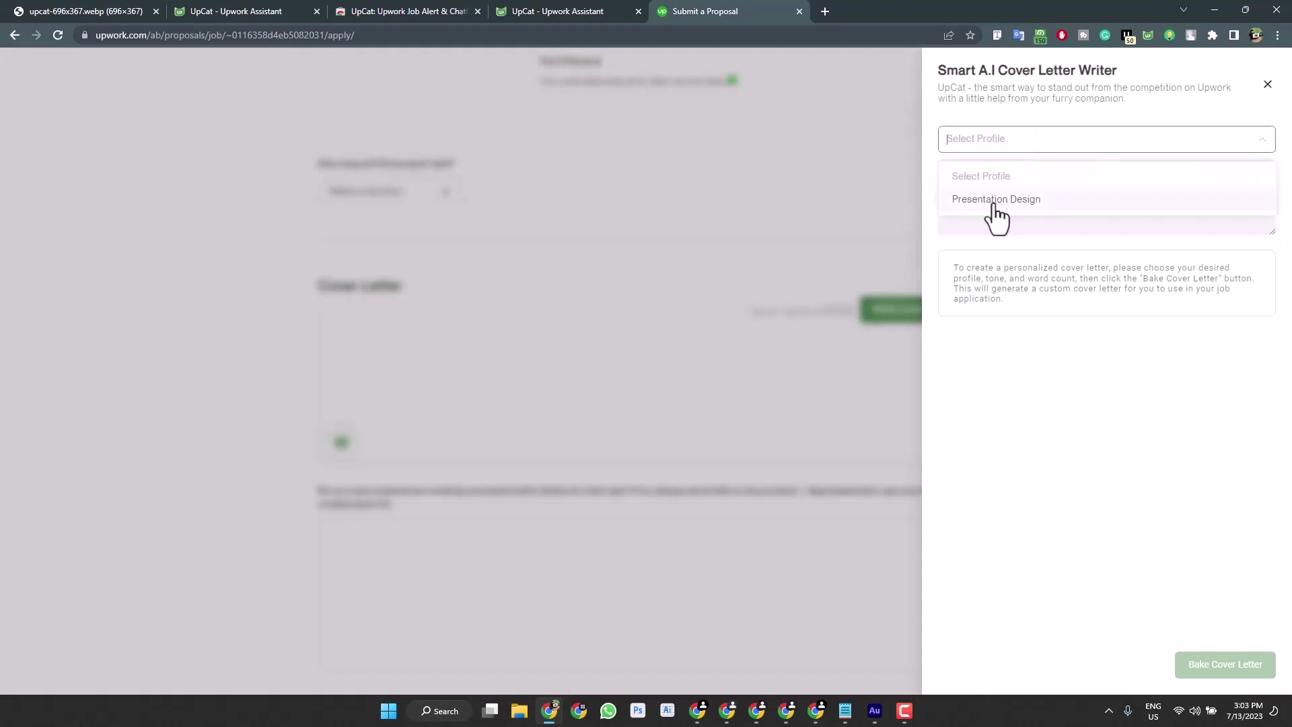
left_click(995, 201)
left_click(1012, 172)
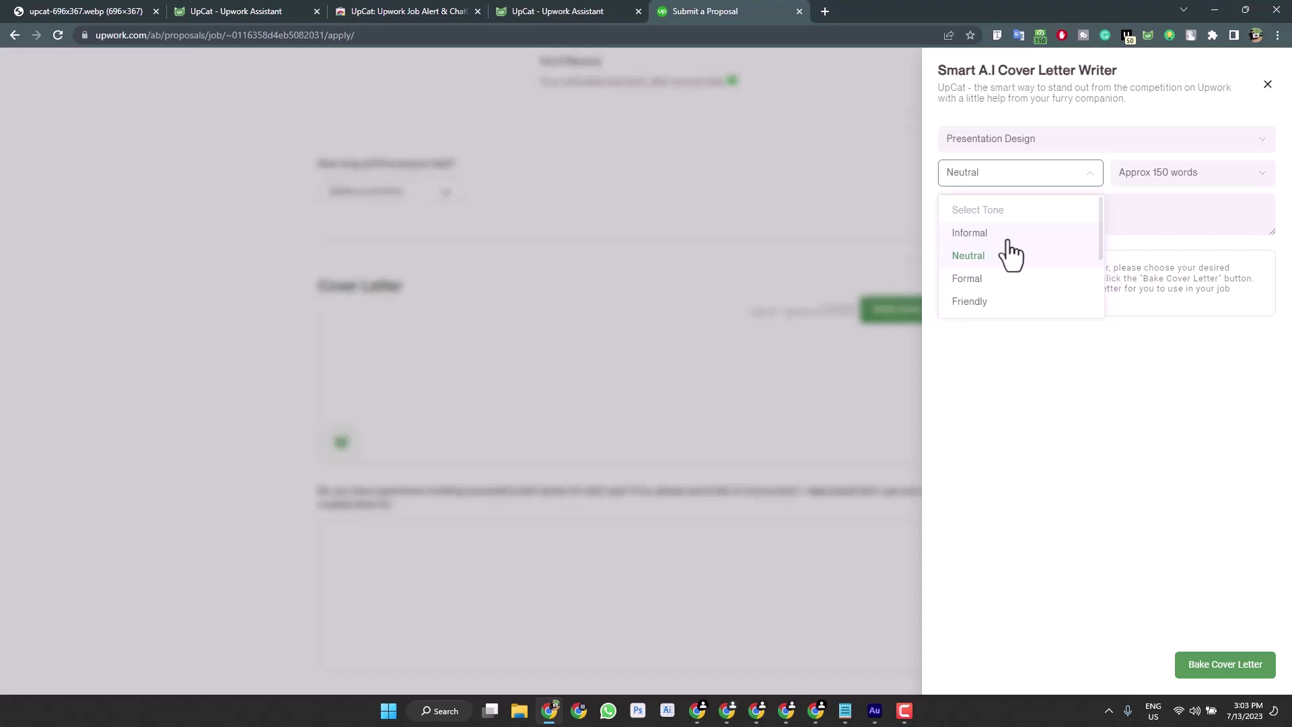
scroll(1013, 266, "down", 1)
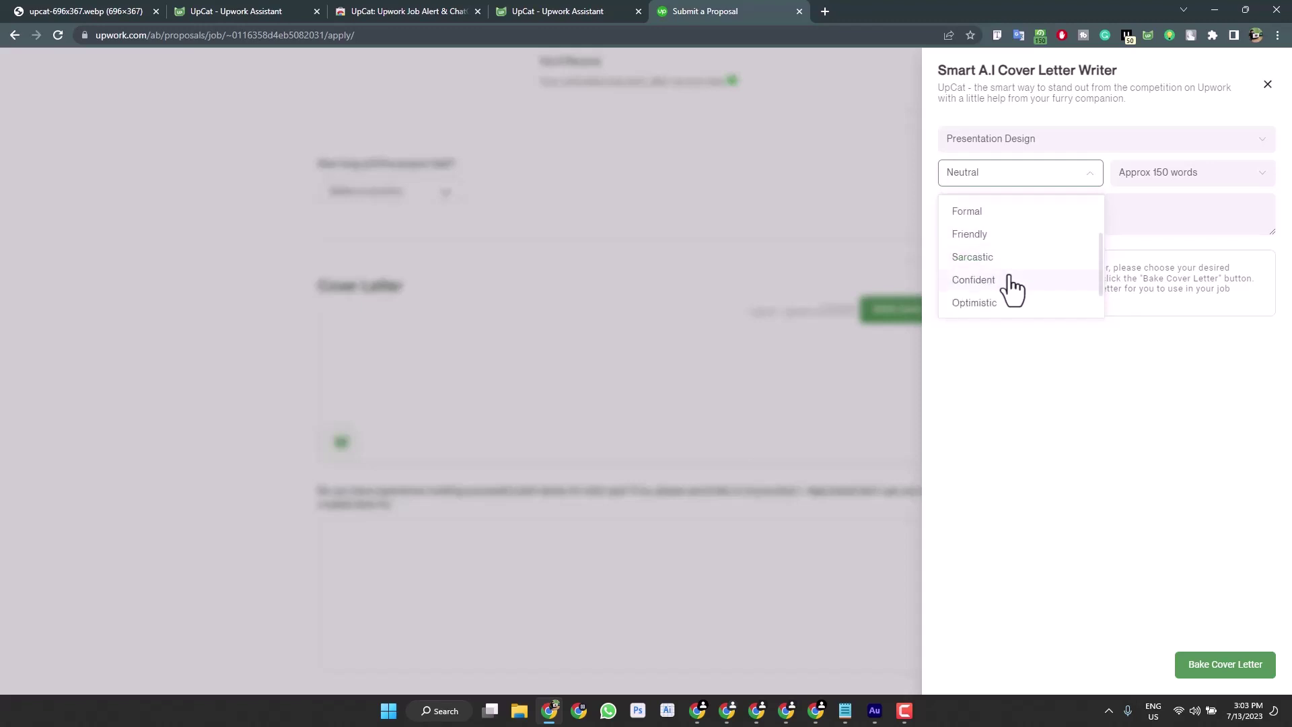
left_click(1011, 281)
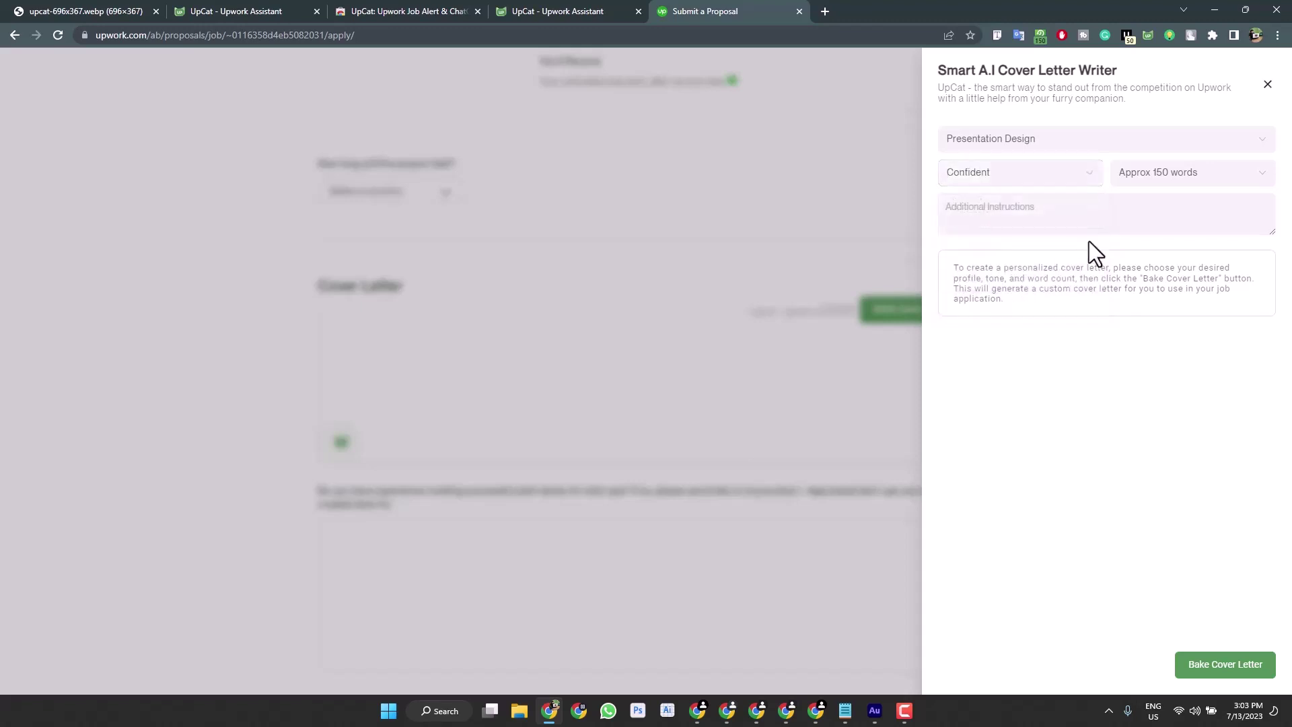
left_click(1154, 176)
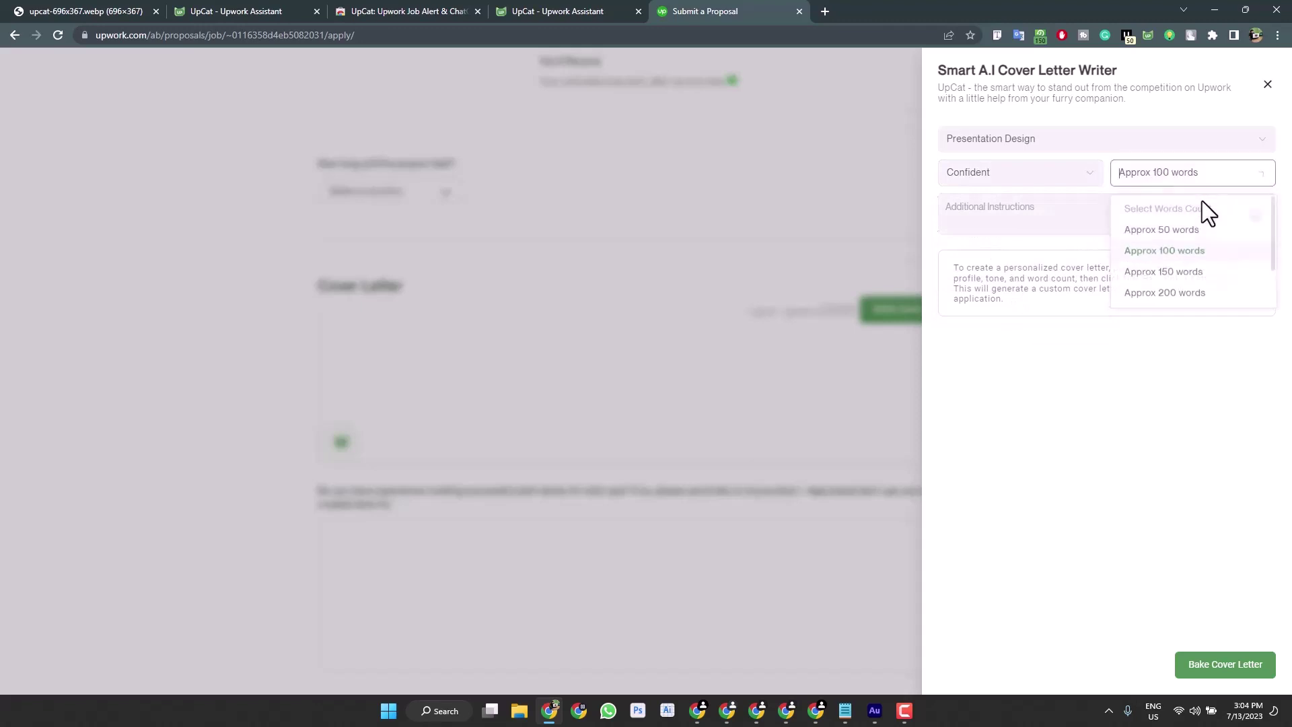
left_click(1188, 259)
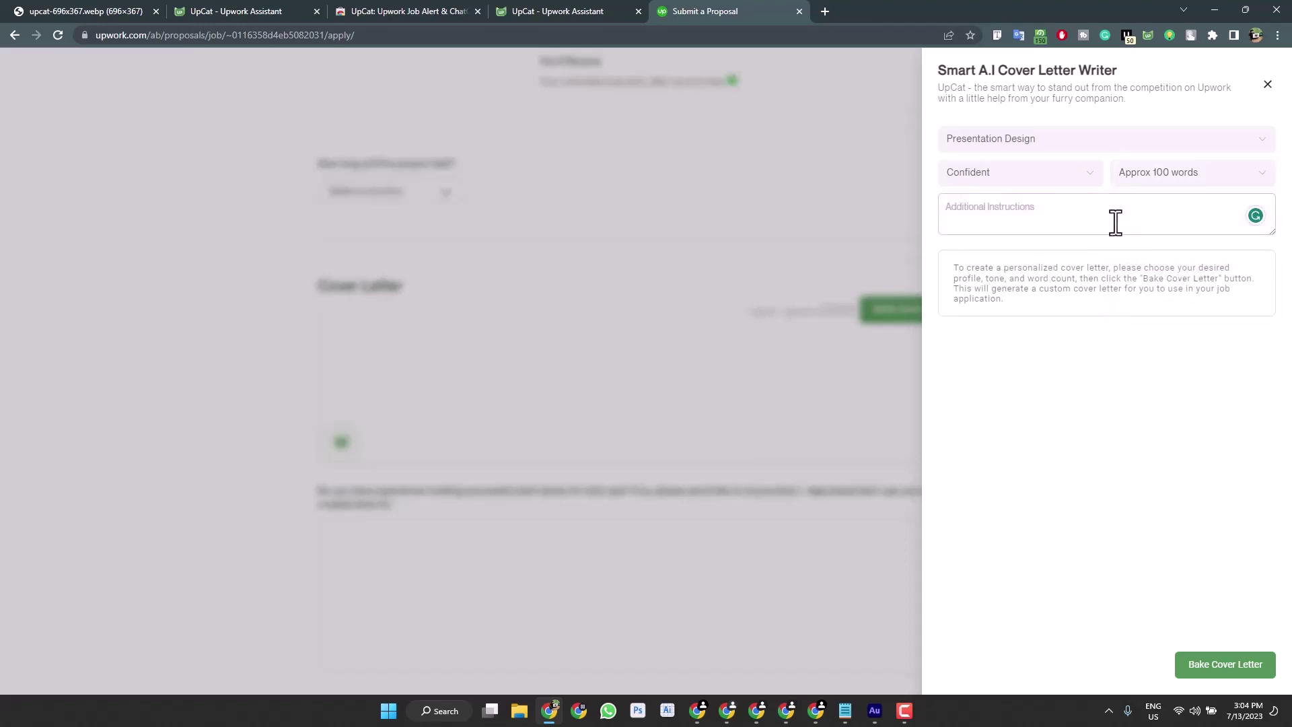
left_click(1027, 225)
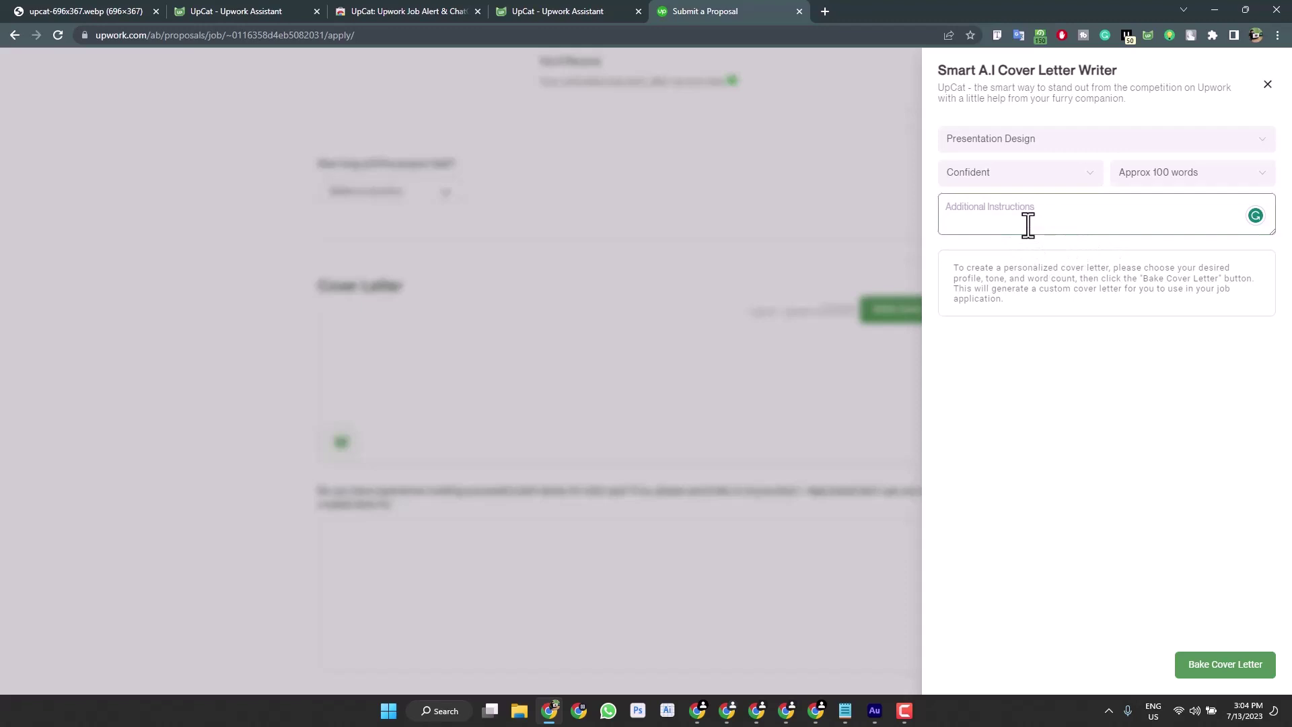
left_click(1096, 394)
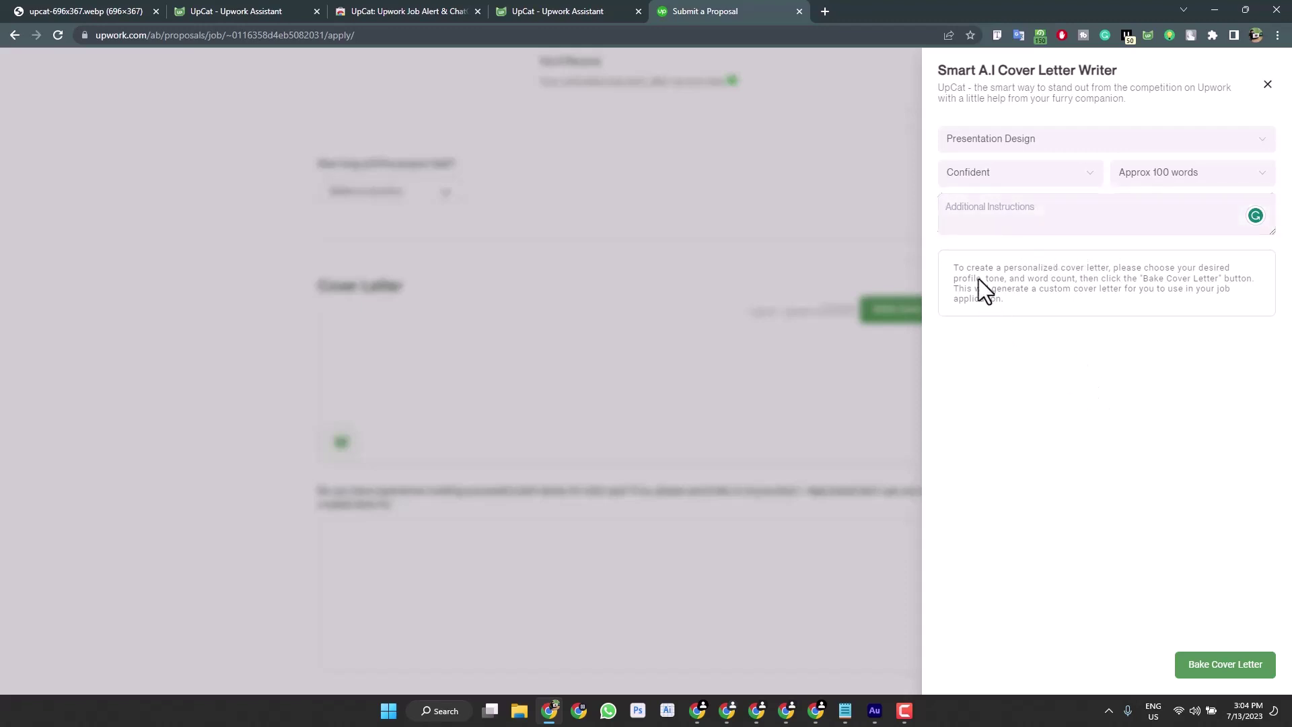
left_click(1233, 656)
Let the cover letter finish generating, then dismiss the UpCat writer panel.
left_click(1226, 666)
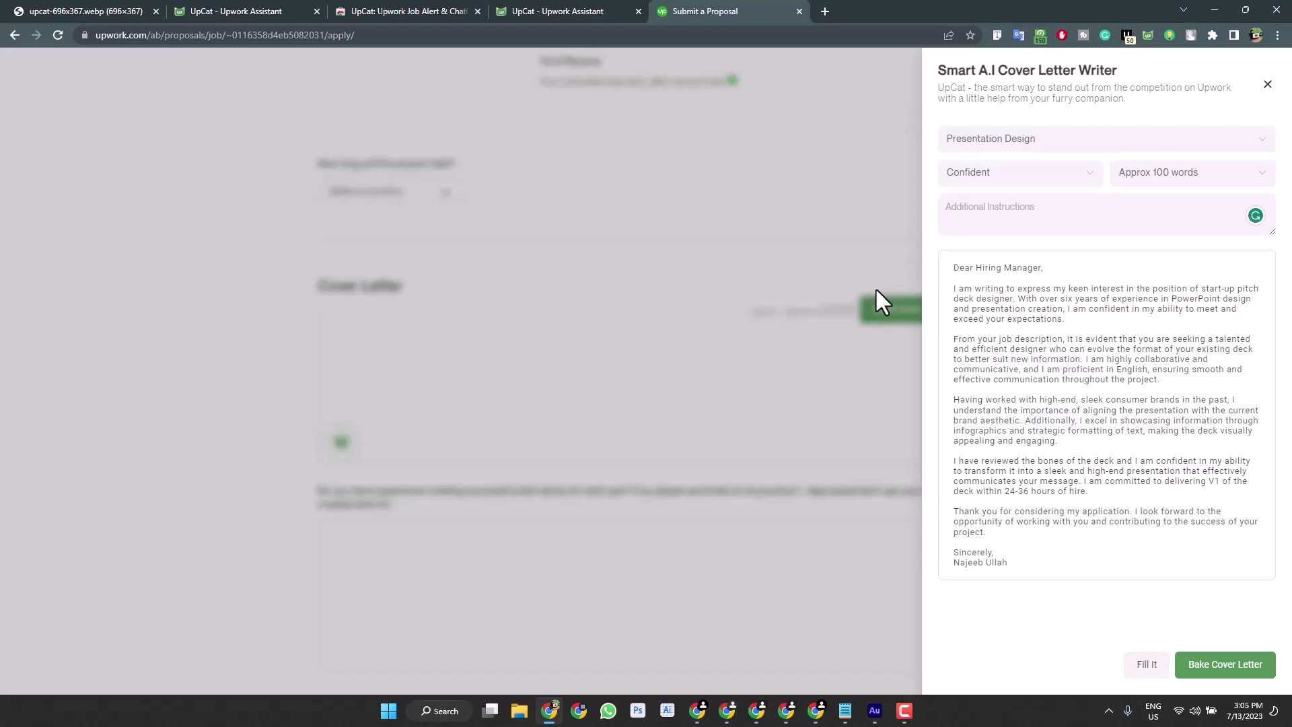
left_click(794, 269)
Expand the full Pitch Deck Designer & Editor description under Job details.
scroll(717, 275, "up", 2)
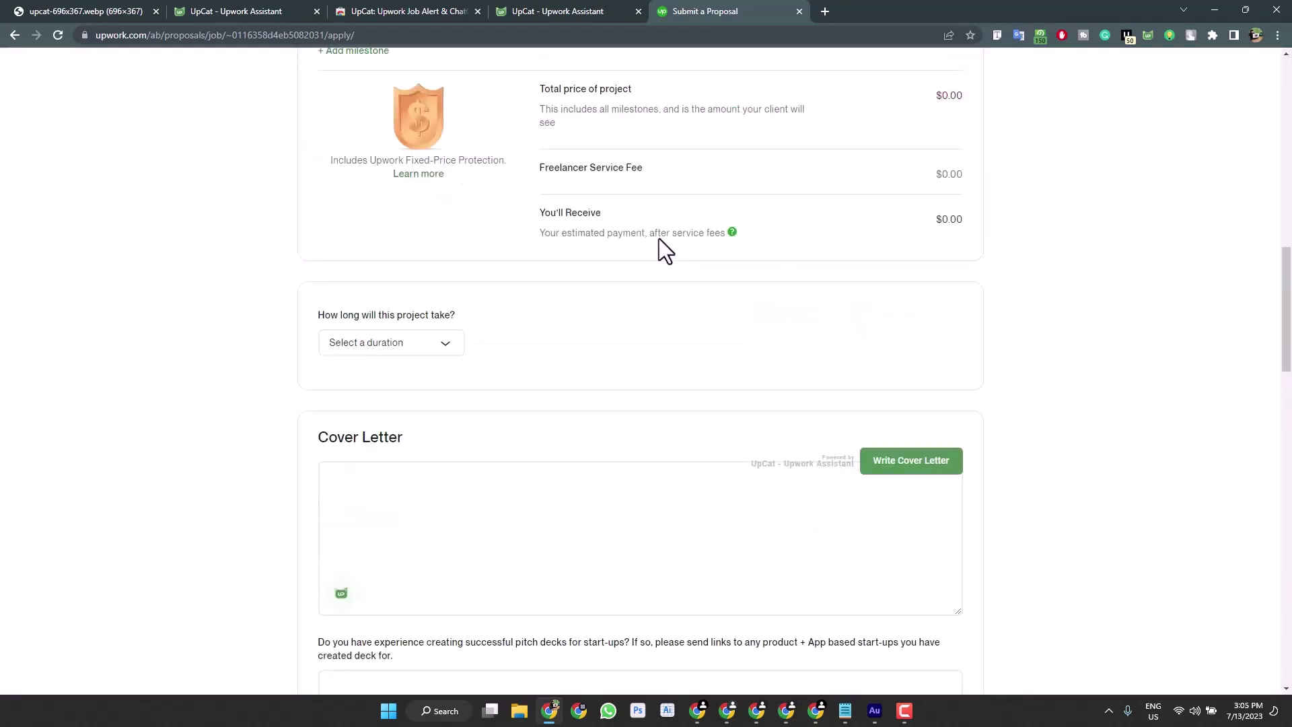
scroll(663, 251, "up", 7)
scroll(666, 255, "up", 4)
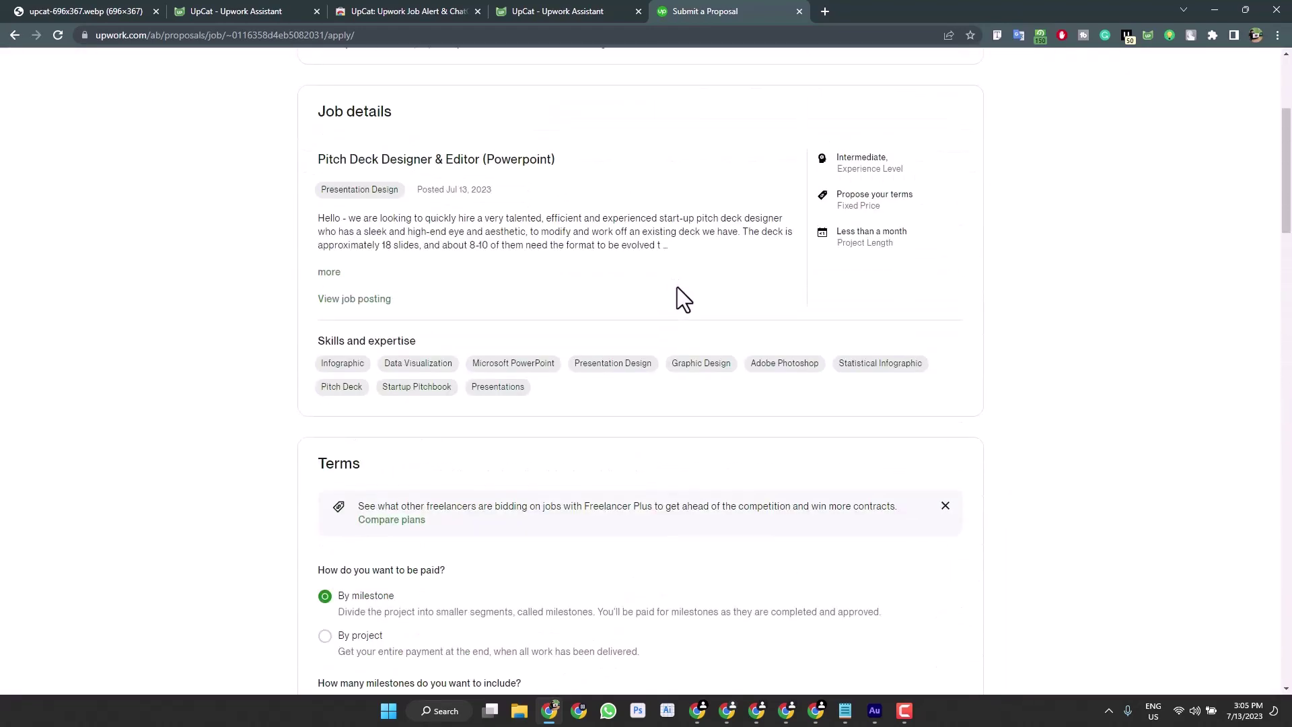
left_click(330, 273)
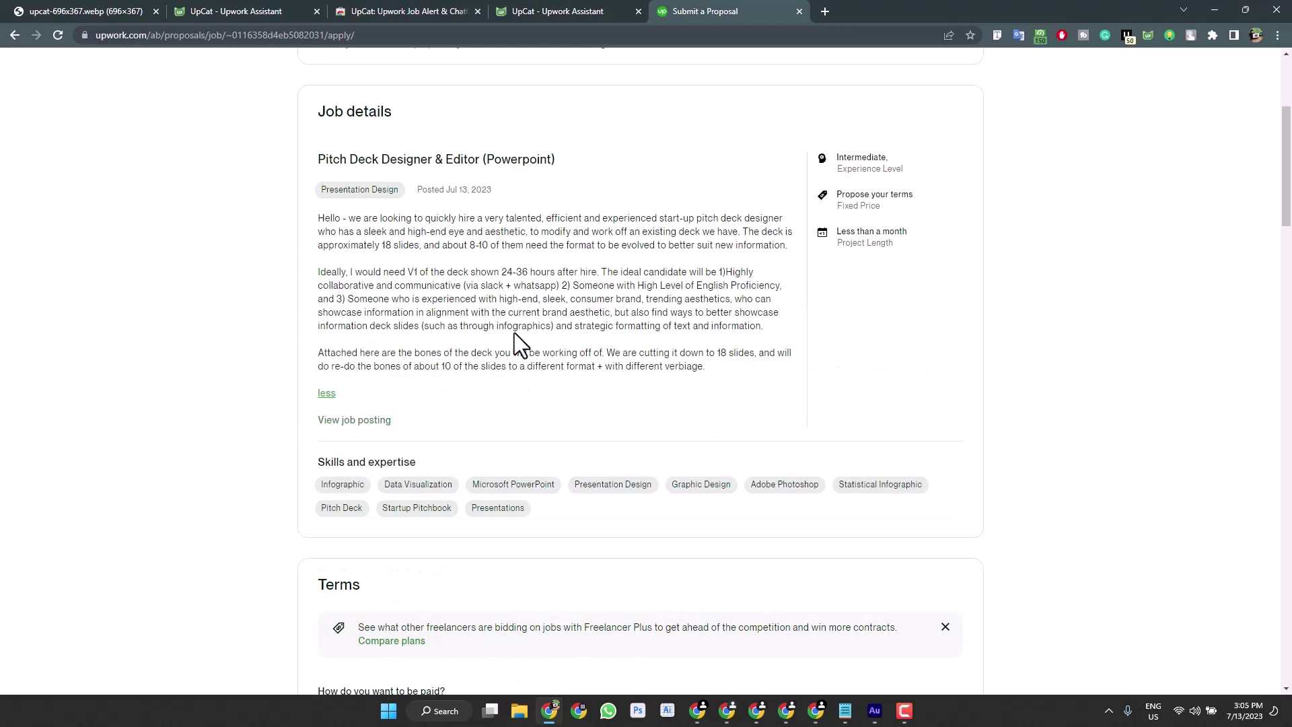